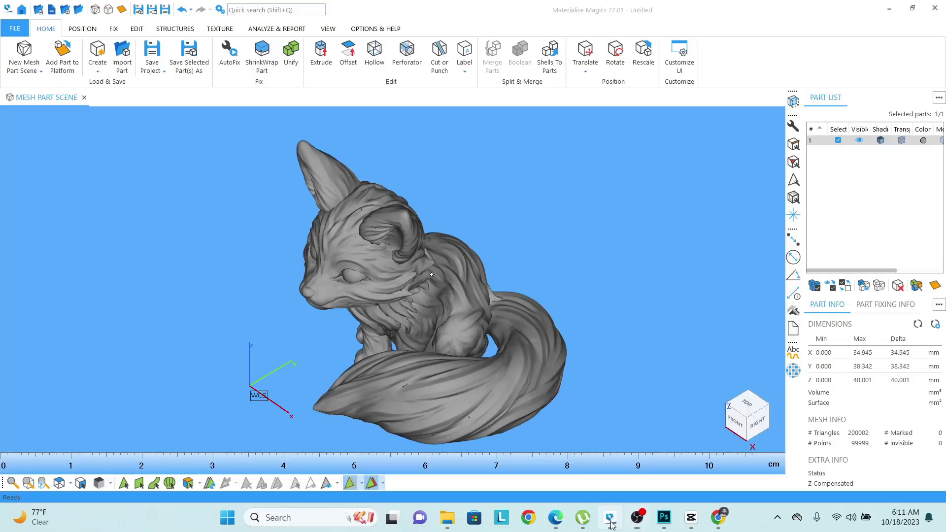
- Orbit the fox to a front view and zoom in so it fills the scene
scroll(356, 284, "down", 5)
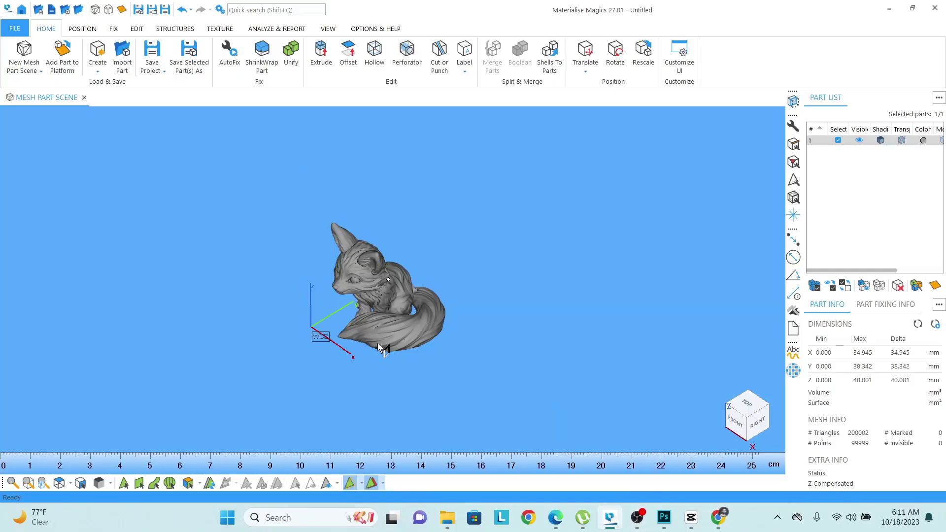
right_click_drag(368, 322, 477, 302)
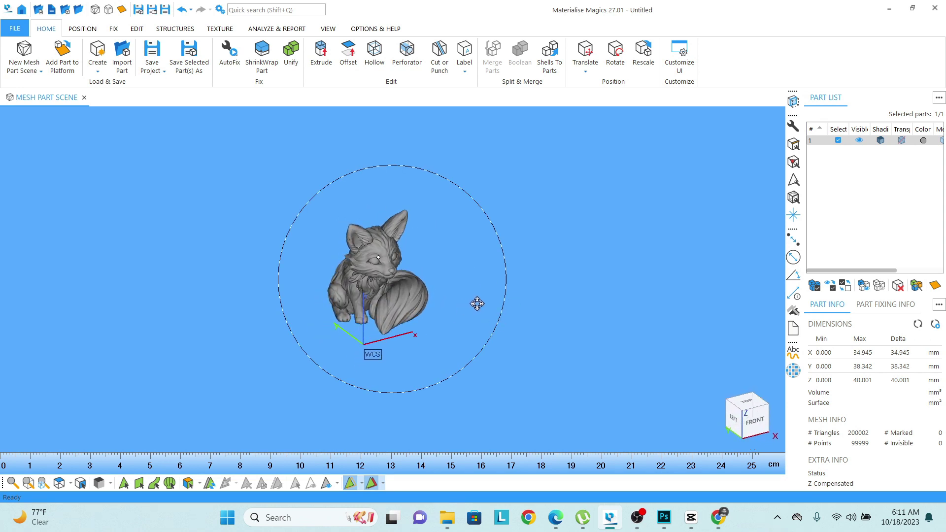
scroll(383, 282, "up", 2)
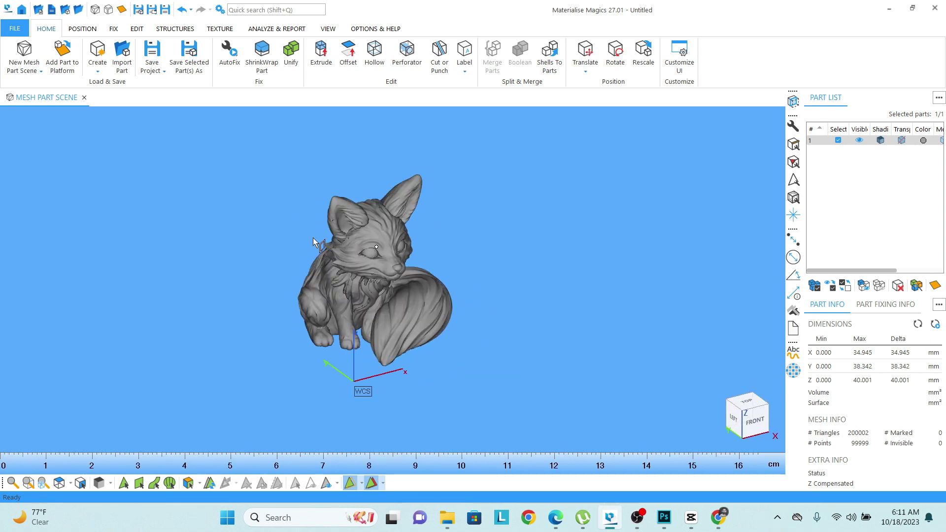
scroll(378, 262, "up", 2)
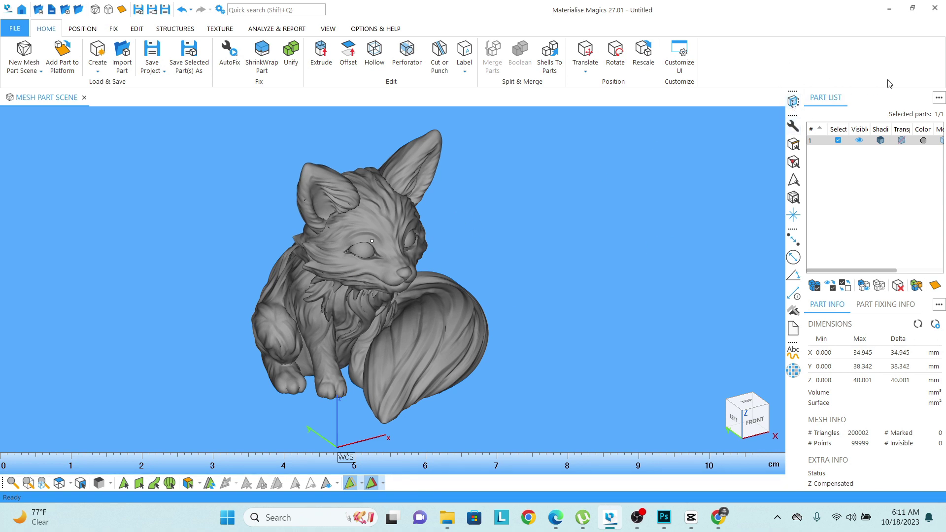
- Open Multi-Section and activate the X section plane, viewing its red contour across the fox's face
left_click(793, 102)
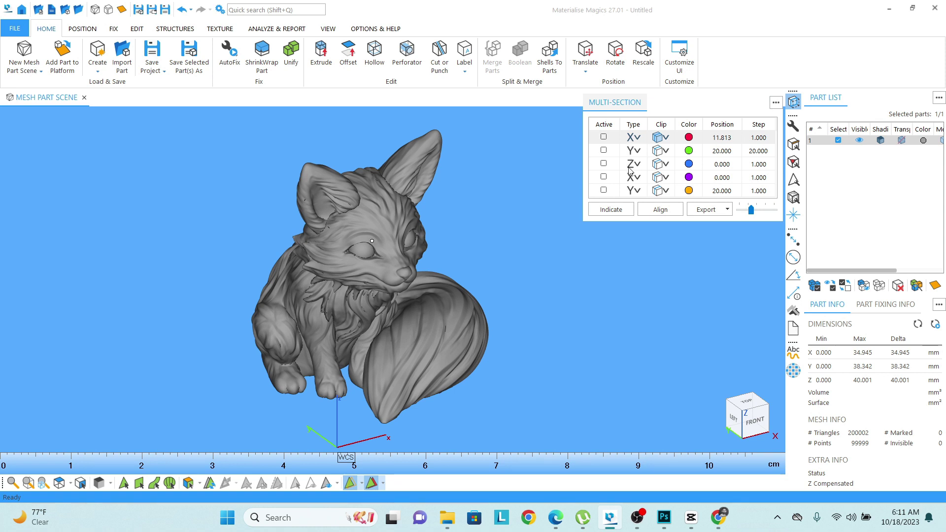
left_click(604, 137)
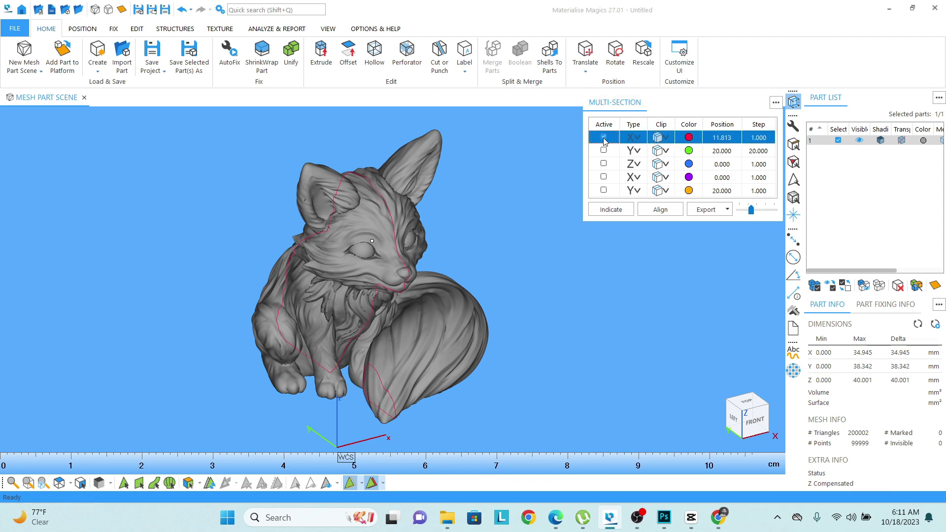
right_click_drag(335, 241, 386, 264)
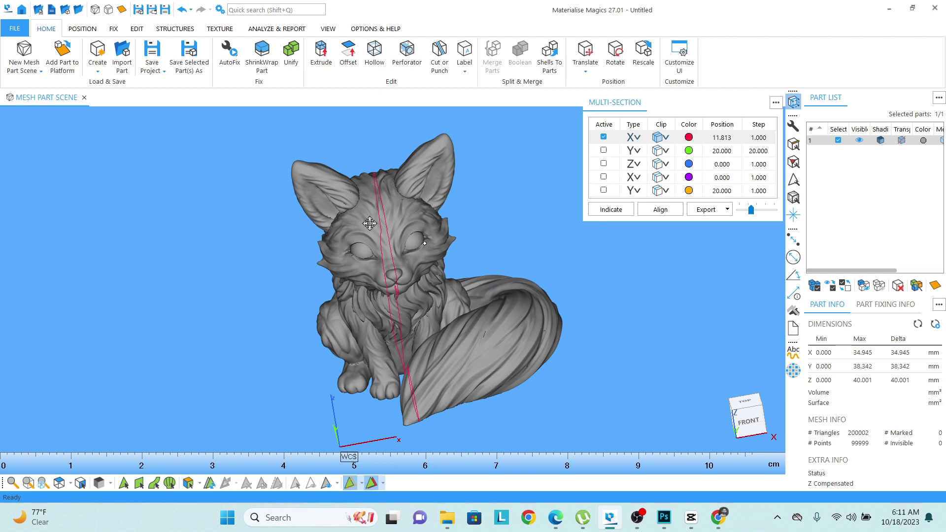
right_click_drag(367, 222, 365, 243)
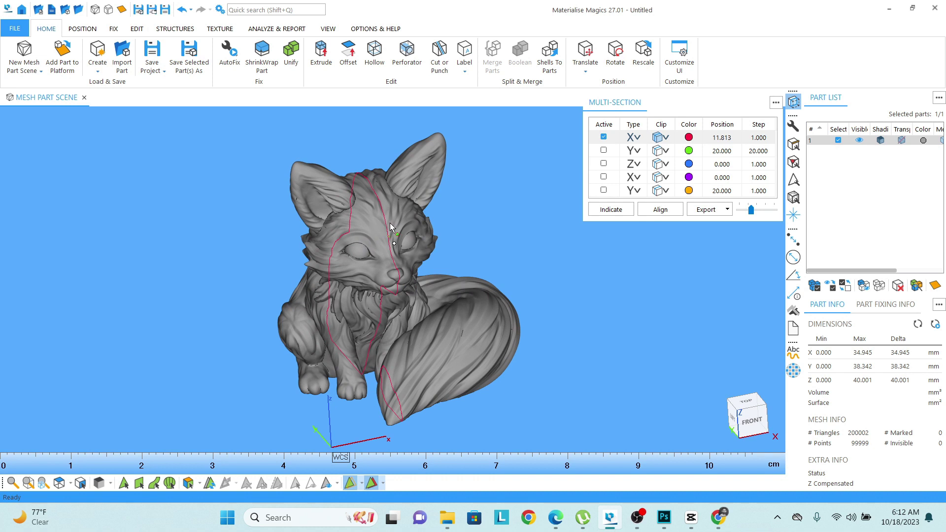
- Reposition the X section by indicating points on the fox and sliding it to 12.797
left_click(610, 210)
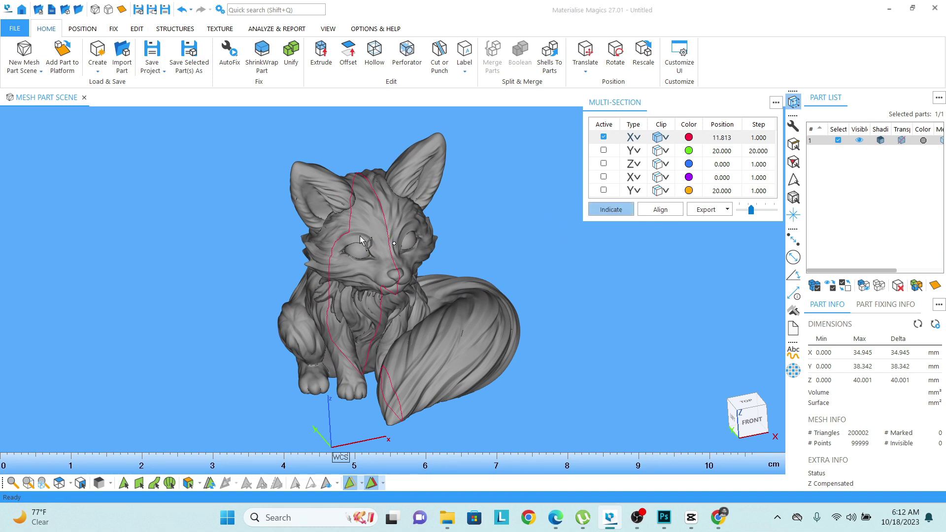
left_click(421, 229)
left_click(339, 258)
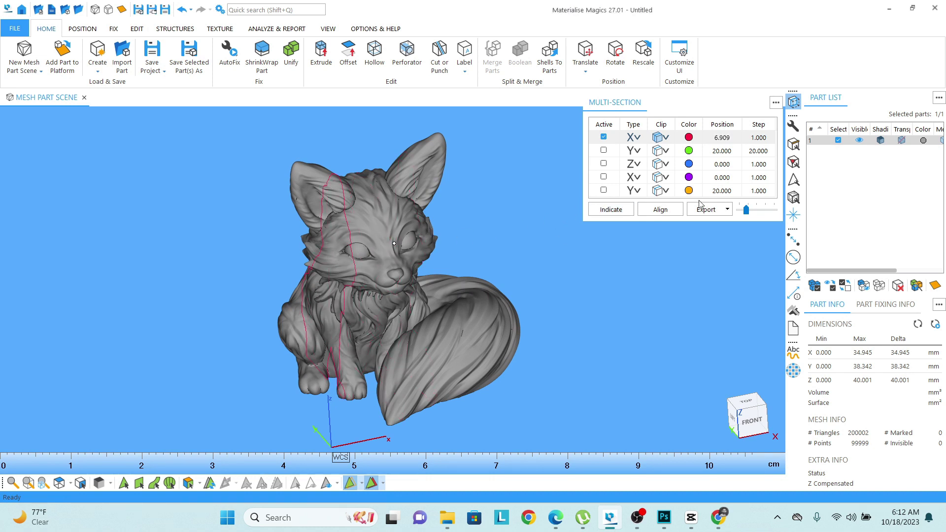
mouse_move(746, 213)
left_mouse_down()
mouse_move(765, 212)
mouse_move(752, 212)
left_mouse_up()
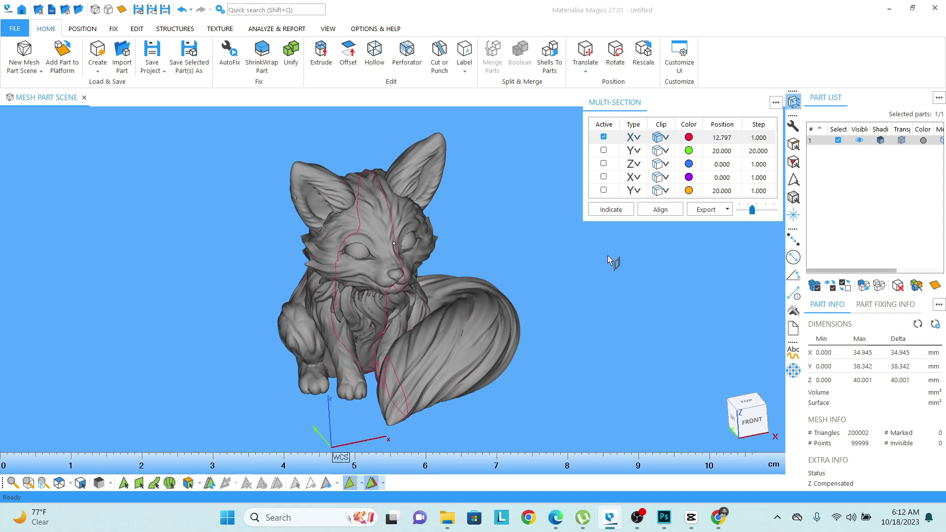
right_click_drag(383, 313, 323, 211)
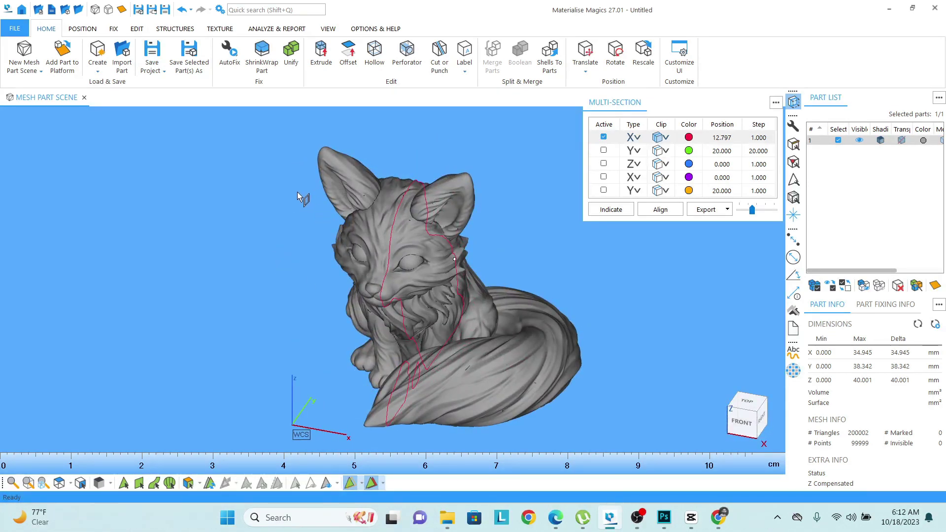
scroll(226, 216, "down", 3)
scroll(298, 267, "up", 5)
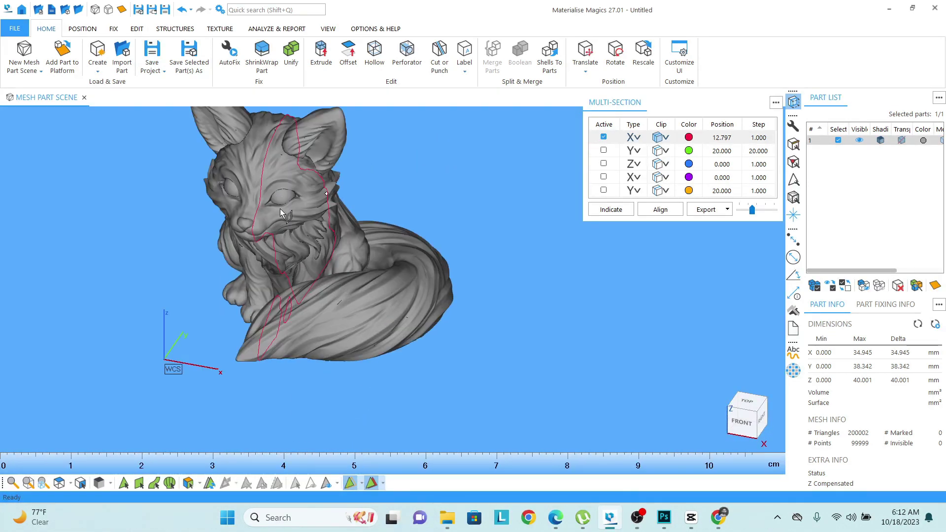
- Clip the fox at the X section and orbit to inspect the red cut face
left_click(658, 138)
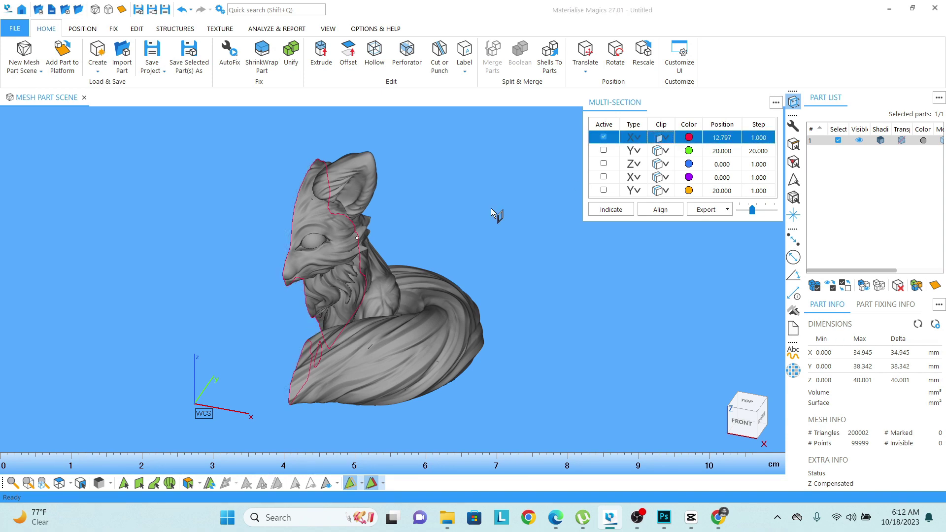
right_click_drag(495, 214, 324, 288)
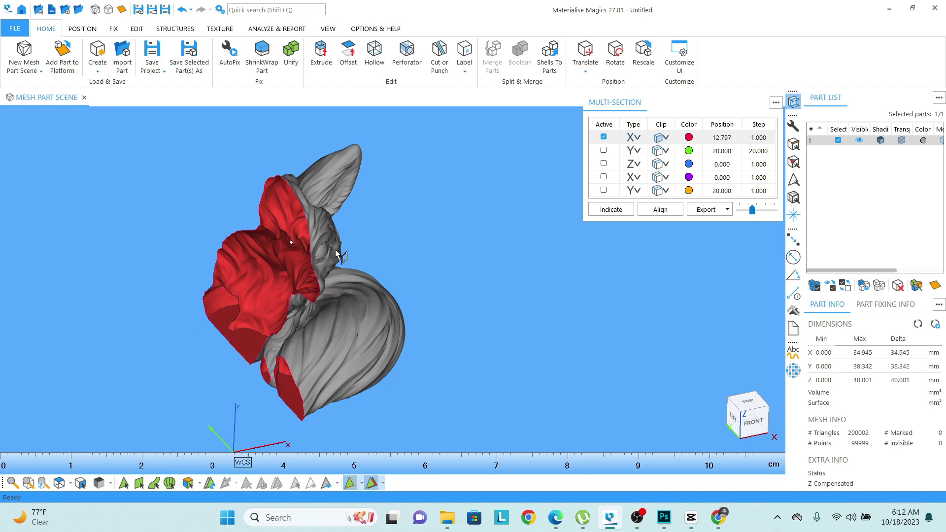
left_click(661, 143)
right_click_drag(285, 271, 391, 293)
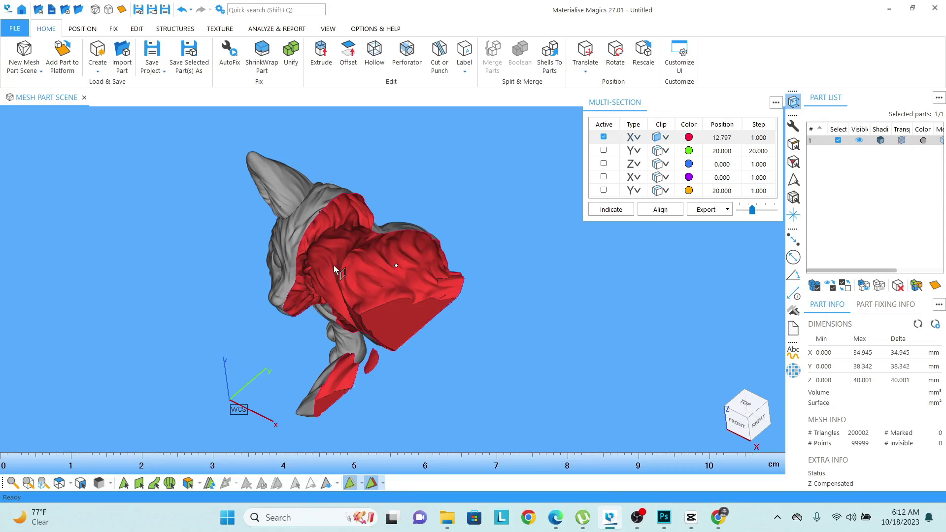
right_click_drag(344, 270, 350, 284)
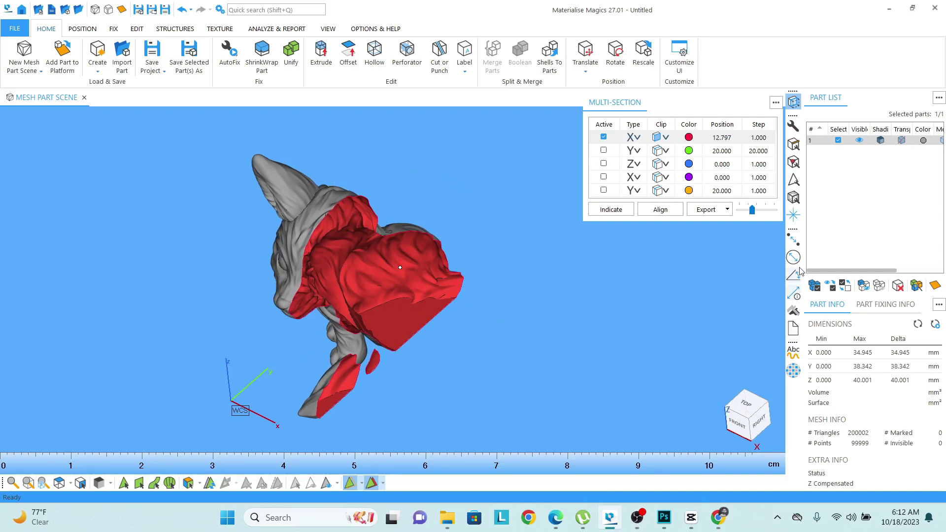
- Slide the X plane to 12.305, then switch the X section off
left_click(758, 212)
left_click_drag(759, 212, 752, 214)
right_click_drag(306, 334, 306, 290)
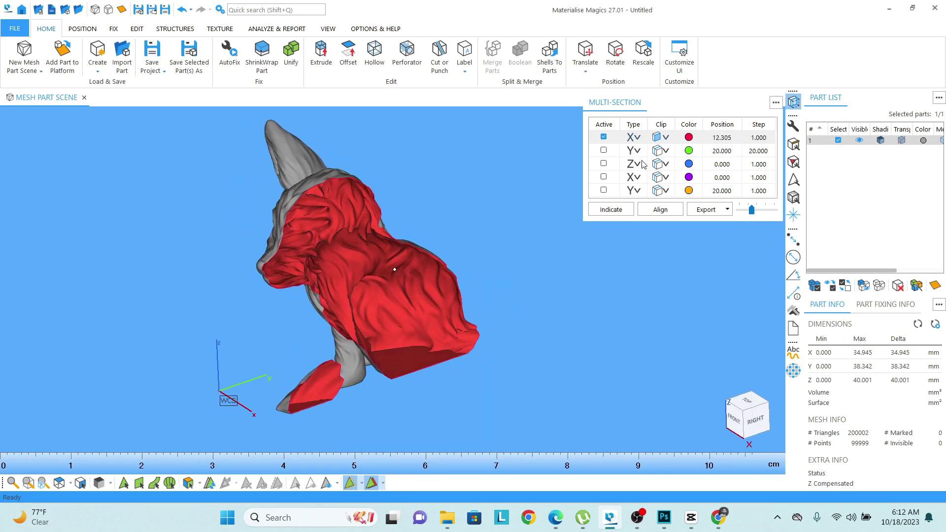
left_click(604, 137)
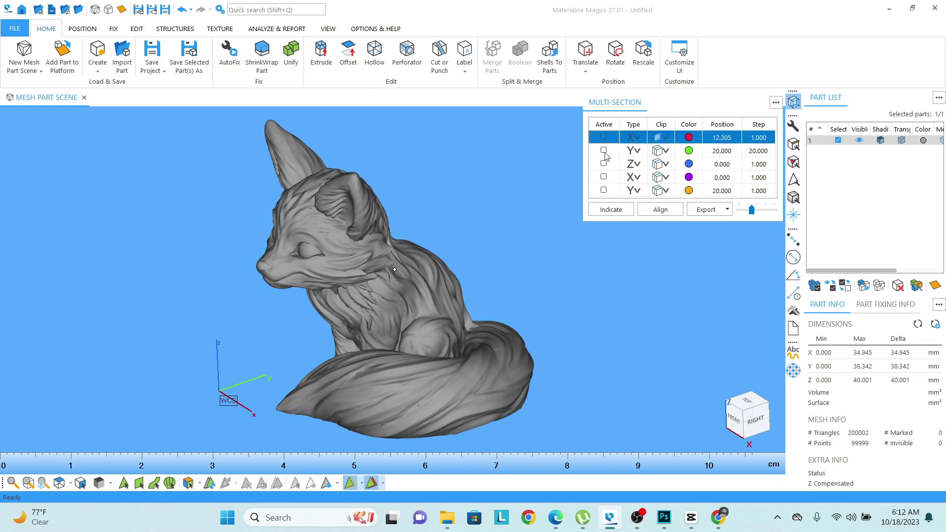
- Activate the Y section, slide it to 15.121, and clip the fox there to expose its red cut
left_click(603, 151)
right_click_drag(323, 288, 344, 278)
left_click_drag(757, 210, 753, 210)
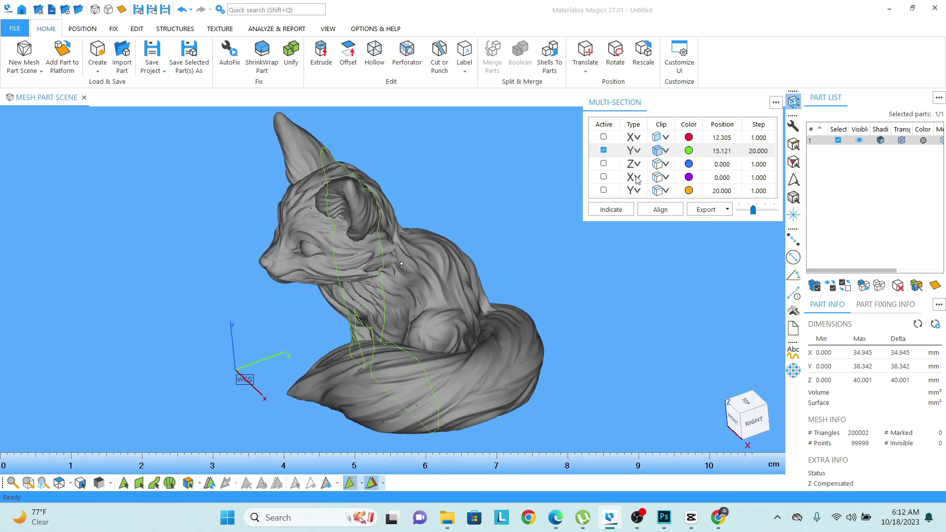
left_click(655, 154)
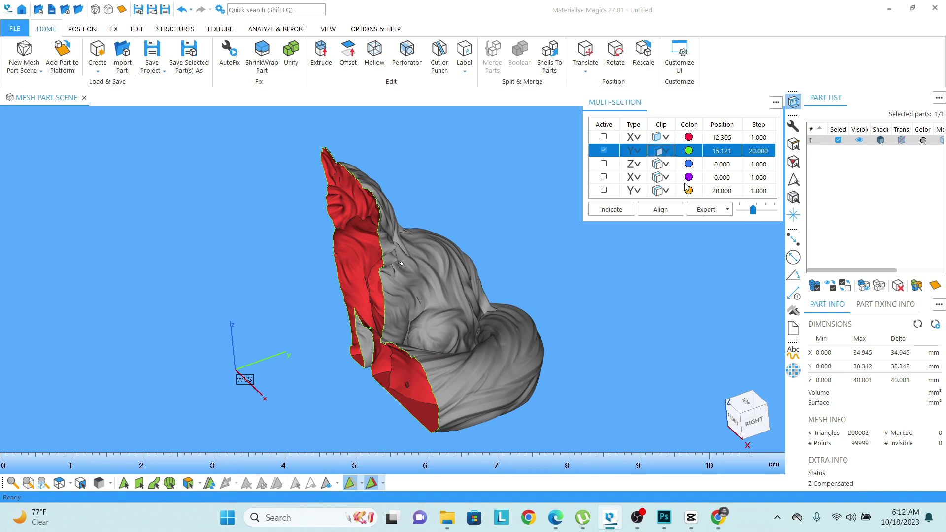
- Turn off the Y section and set the Z section to 28.723 by indicating a point on the fox
left_click(603, 151)
left_click(603, 165)
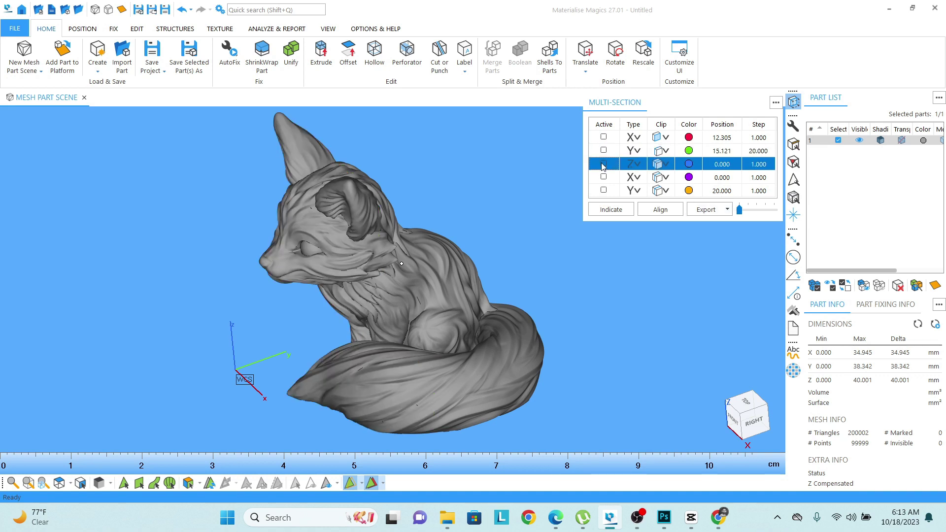
left_click(611, 209)
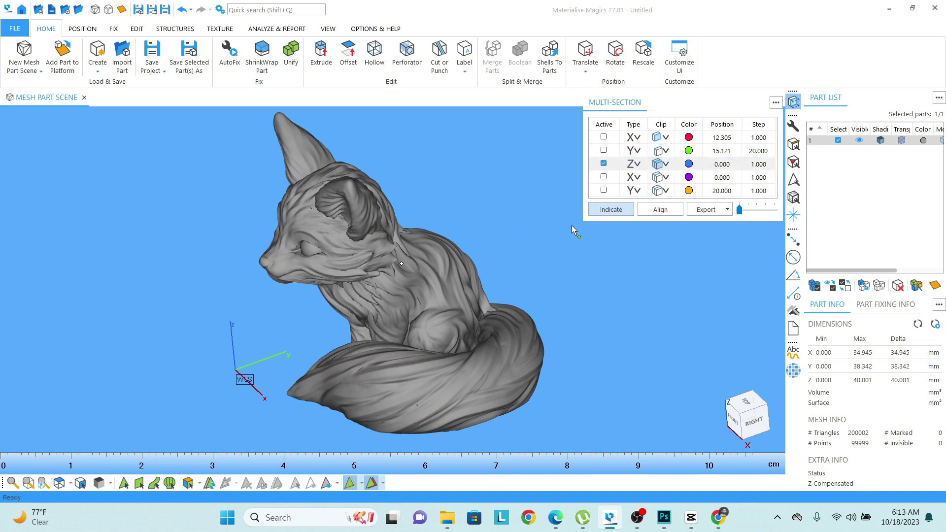
key("Escape")
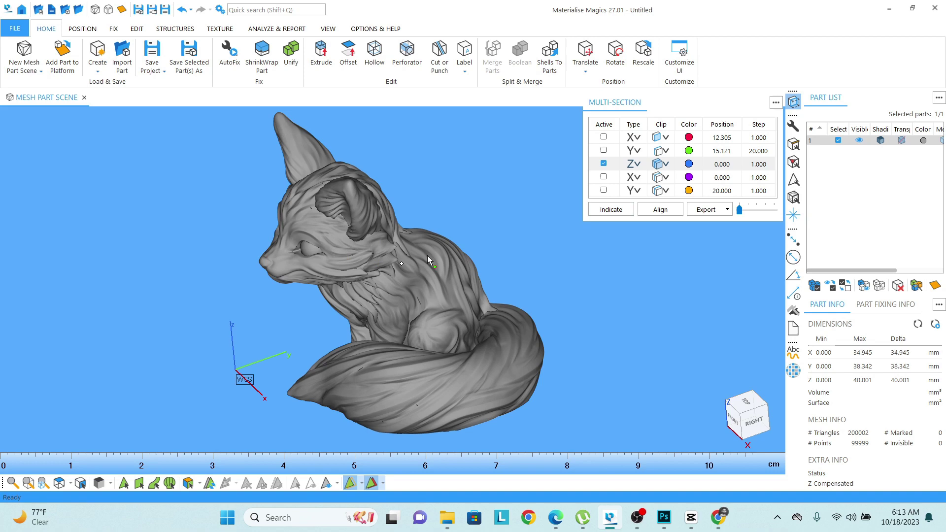
left_click(611, 209)
left_click(323, 244)
- Clip away the fox above the Z section, inspect the cut head, then switch Z off
right_click_drag(322, 244, 417, 251)
left_click(658, 169)
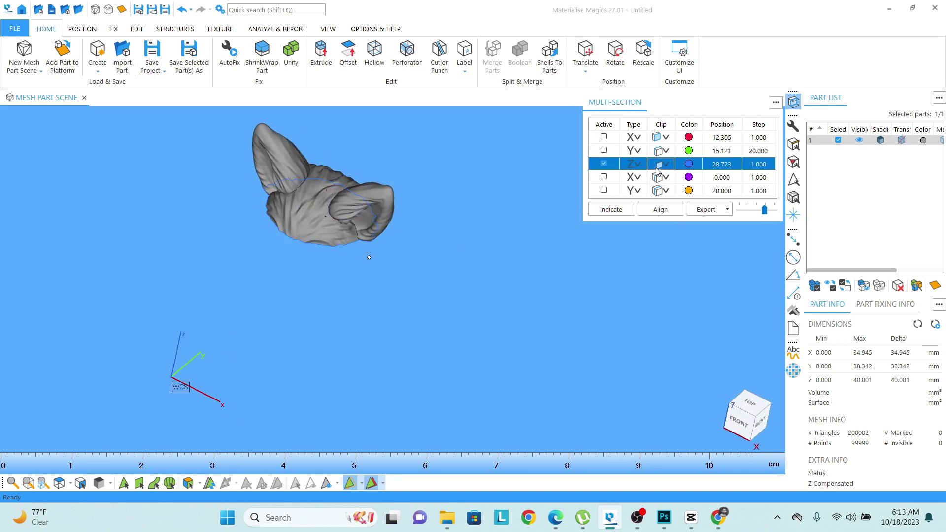
left_click(663, 167)
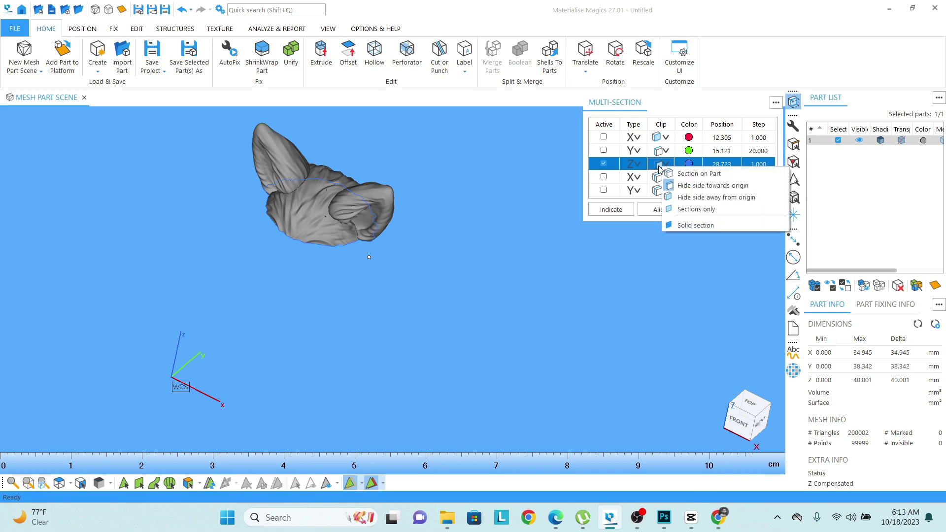
left_click(694, 174)
right_click_drag(360, 253, 339, 249)
scroll(344, 256, "down", 5)
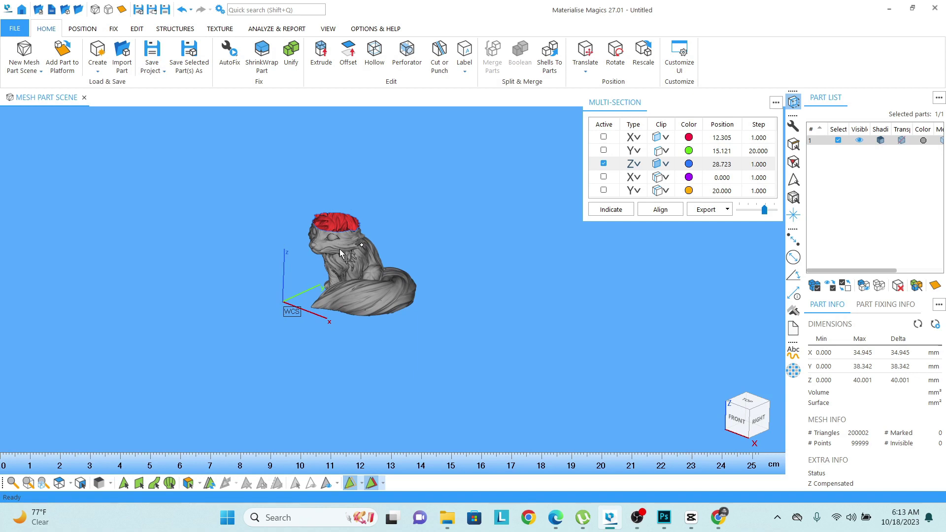
scroll(339, 250, "up", 5)
scroll(380, 272, "up", 3)
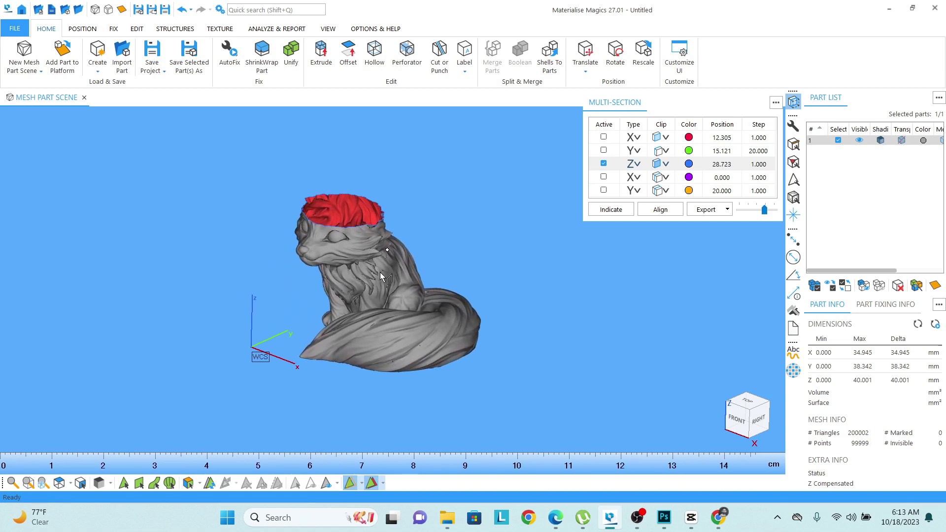
scroll(380, 261, "down", 1)
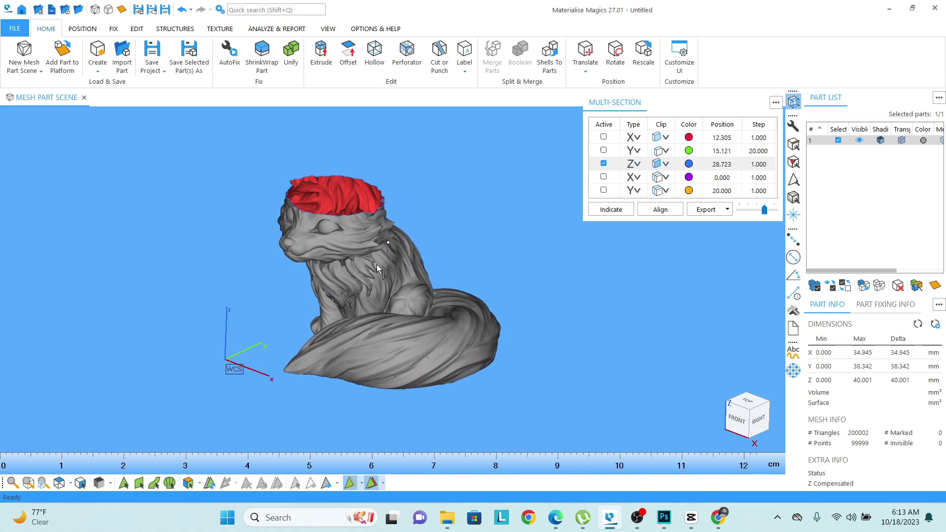
left_click(604, 164)
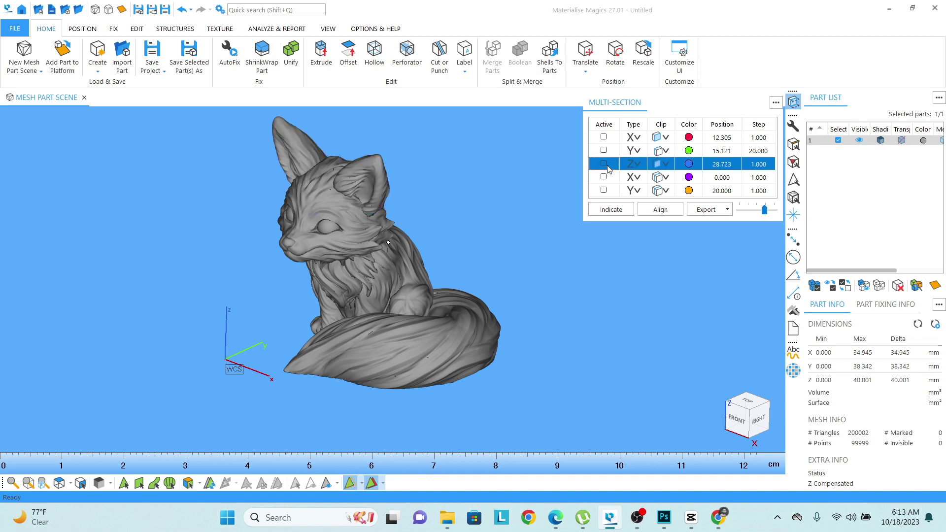
- Close the Multi-Section panel, shift the fox down slightly, and show the Options & Help tab
left_click(776, 105)
left_click(793, 117)
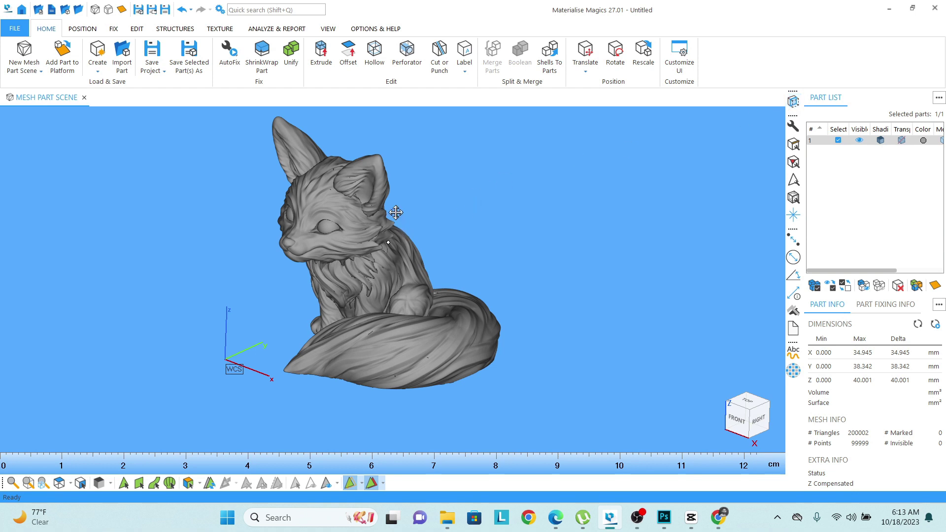
middle_click_drag(400, 216, 396, 238)
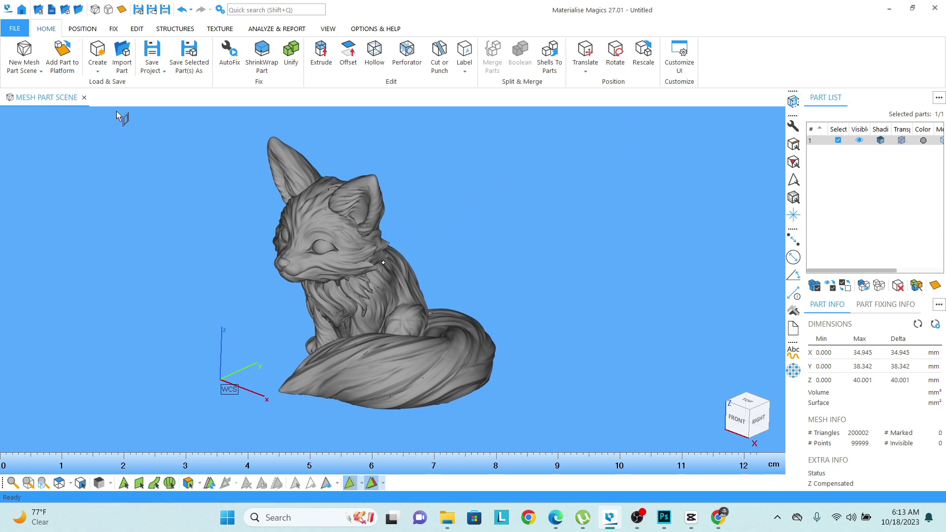
left_click(389, 30)
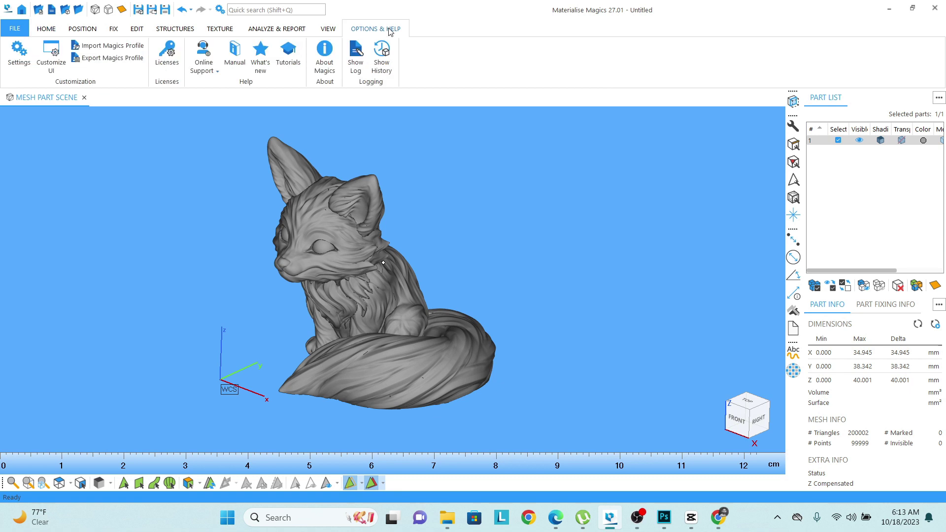
- In Customize UI Toolpages, untick then re-tick Multi-Section under Right toolbar Group 1
left_click(52, 69)
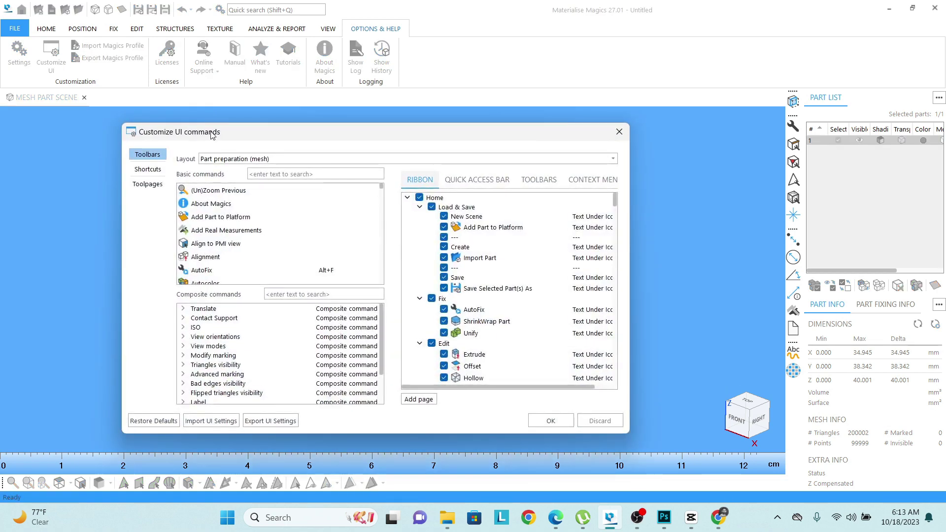
left_click_drag(213, 133, 338, 67)
left_click(326, 107)
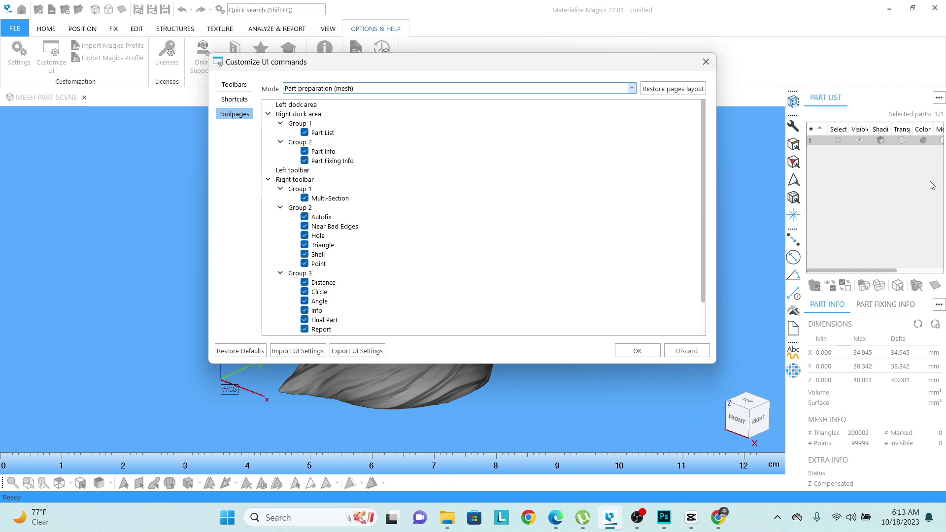
left_click(304, 198)
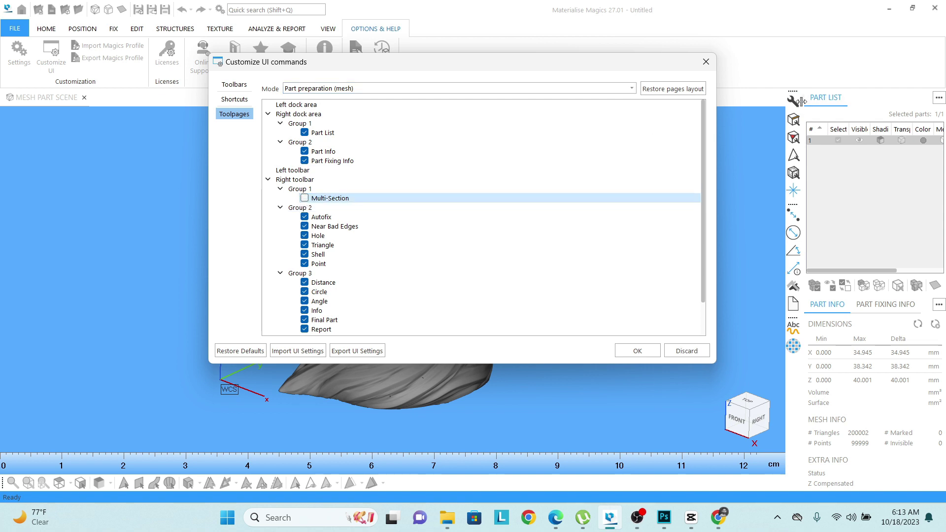
left_click(304, 199)
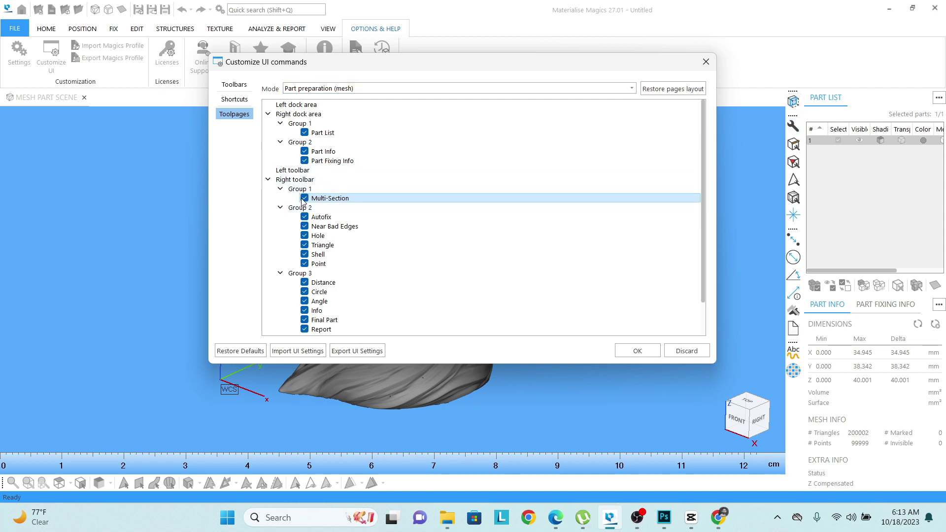
left_click_drag(433, 68, 409, 130)
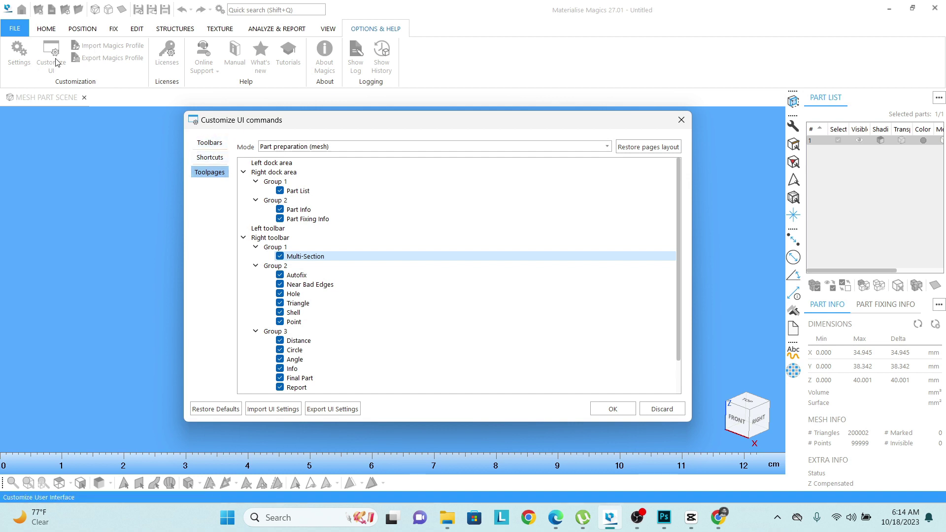
- Close the Customize UI commands dialog and zoom around the whole grey fox
left_click(681, 120)
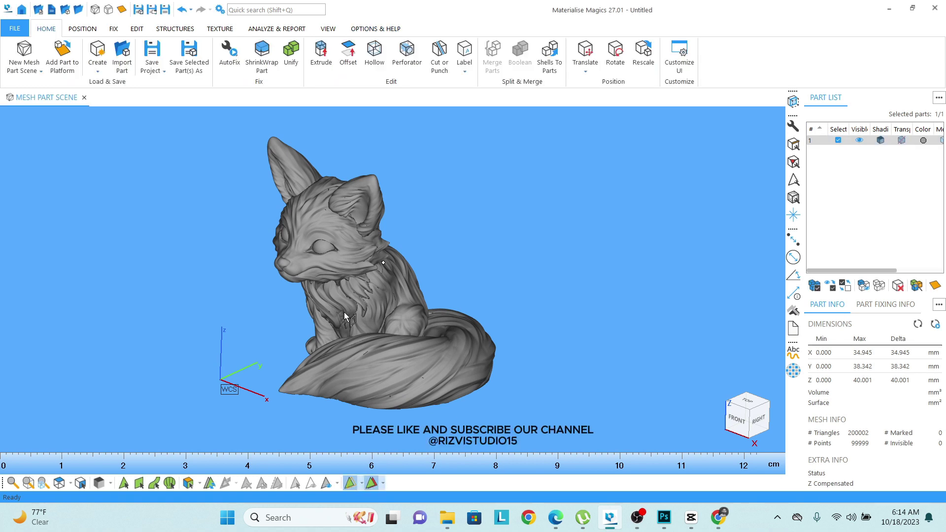
scroll(345, 296, "up", 2)
scroll(339, 293, "down", 3)
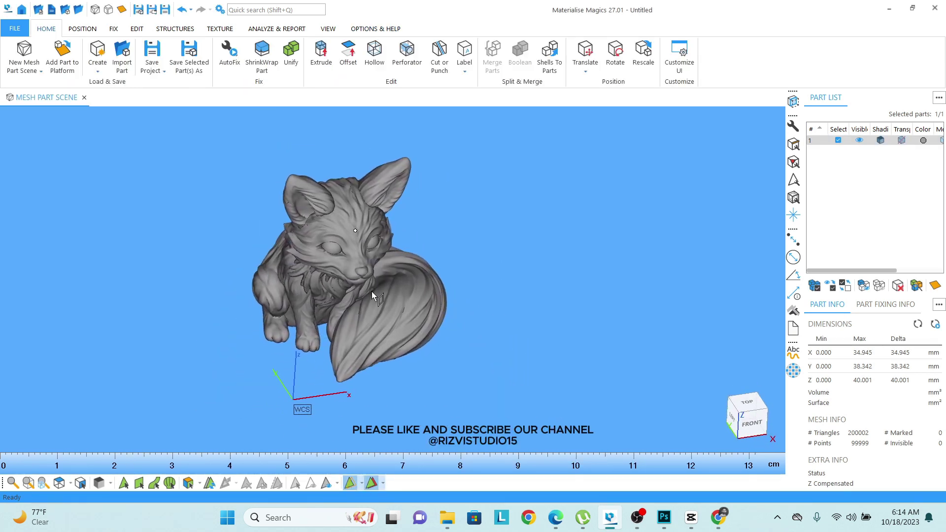
scroll(369, 296, "up", 2)
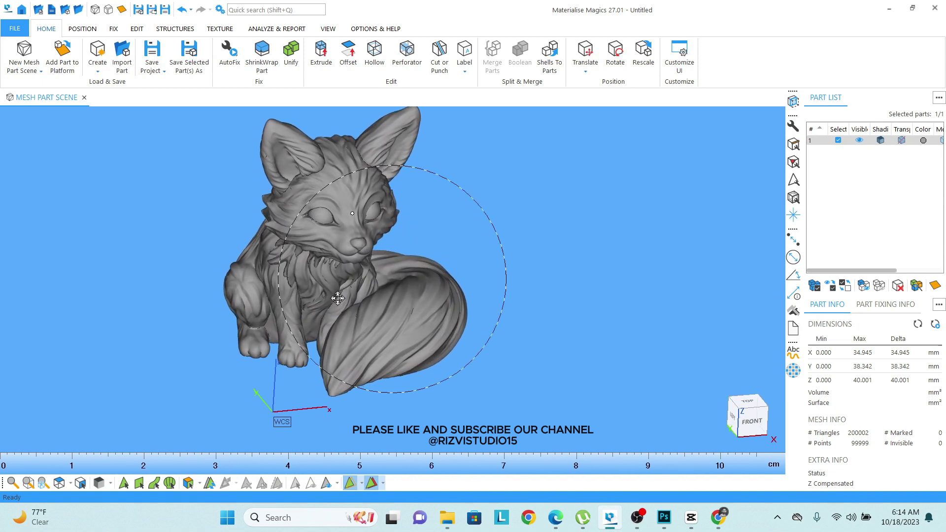